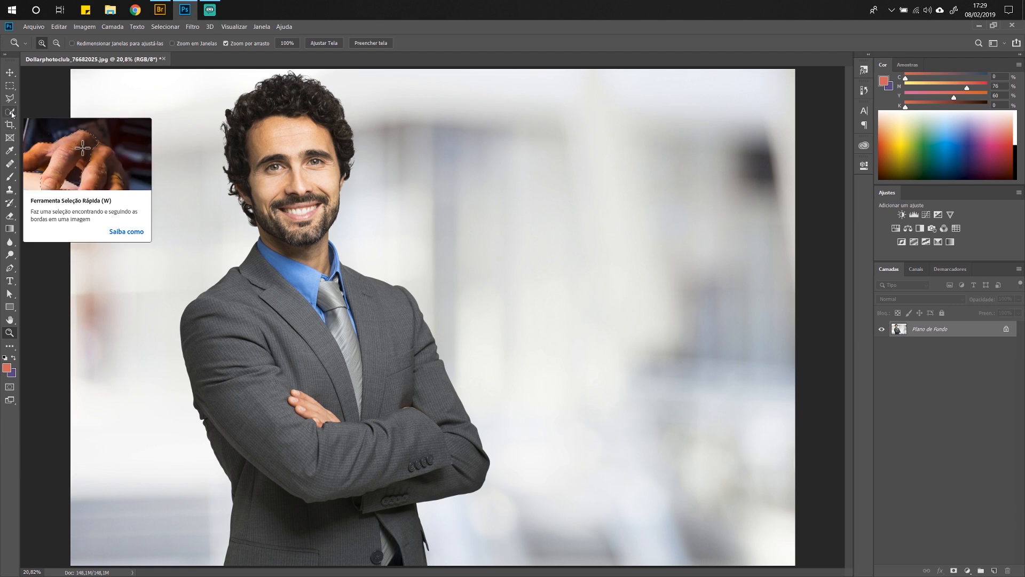
Step: Select the man from his hair down to the bottom of the jacket with the Quick Selection tool
right_click(11, 115)
left_click(43, 110)
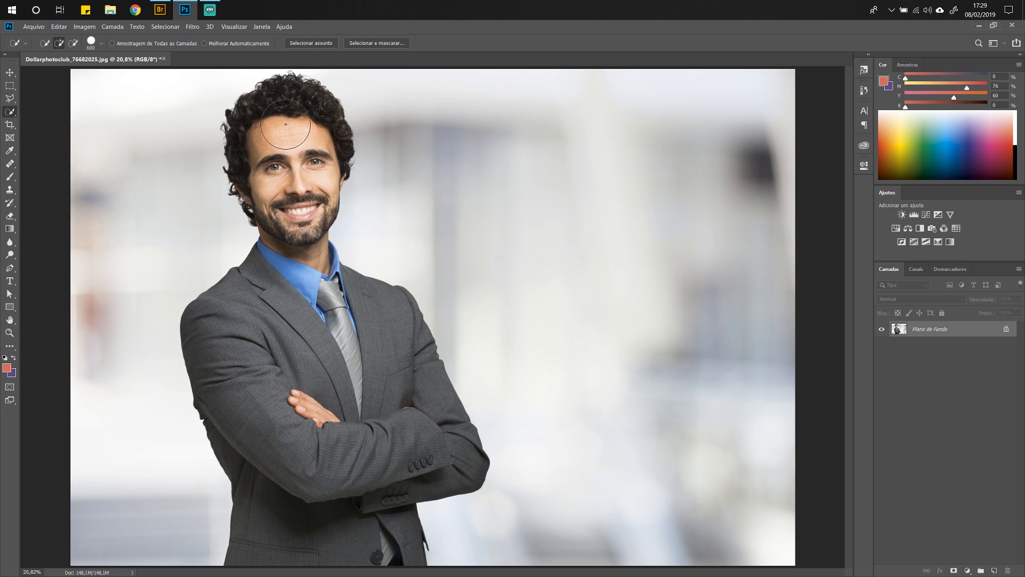
mouse_move(290, 124)
left_mouse_down()
mouse_move(299, 283)
mouse_move(347, 374)
mouse_move(369, 319)
left_mouse_up()
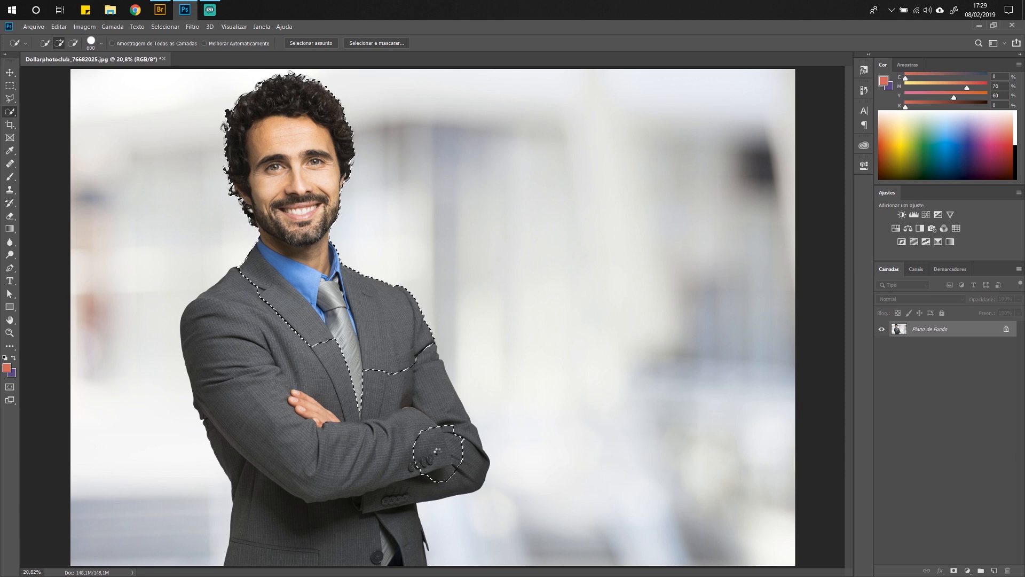
mouse_move(438, 453)
left_mouse_down()
mouse_move(411, 449)
mouse_move(351, 478)
mouse_move(359, 513)
mouse_move(316, 486)
left_mouse_up()
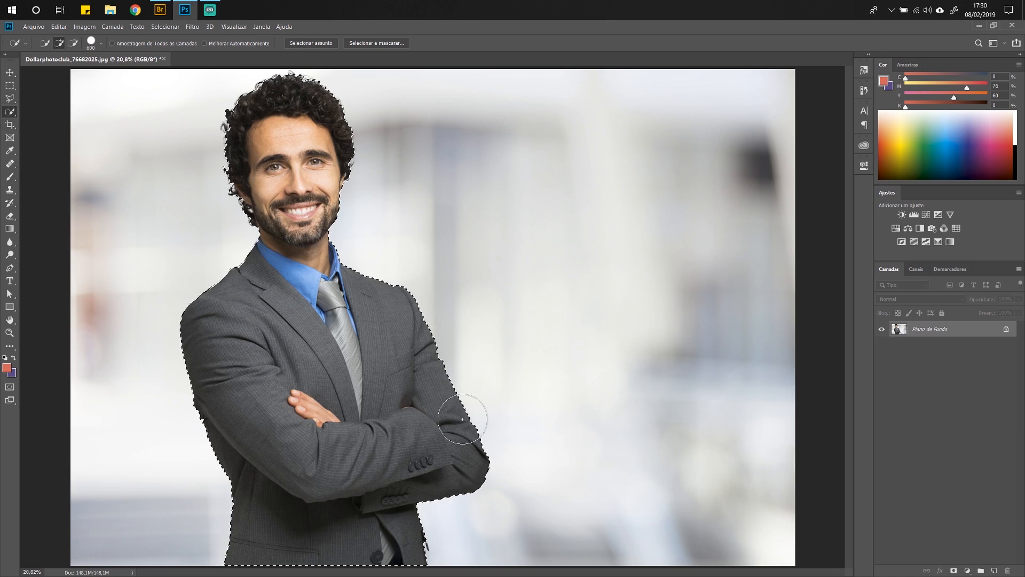
Step: Add the jacket's protruding tip near the image's lower edge to the selection with the Polygonal Lasso, and subtract the background gap beside it
key("z")
left_click_drag(410, 505, 478, 534)
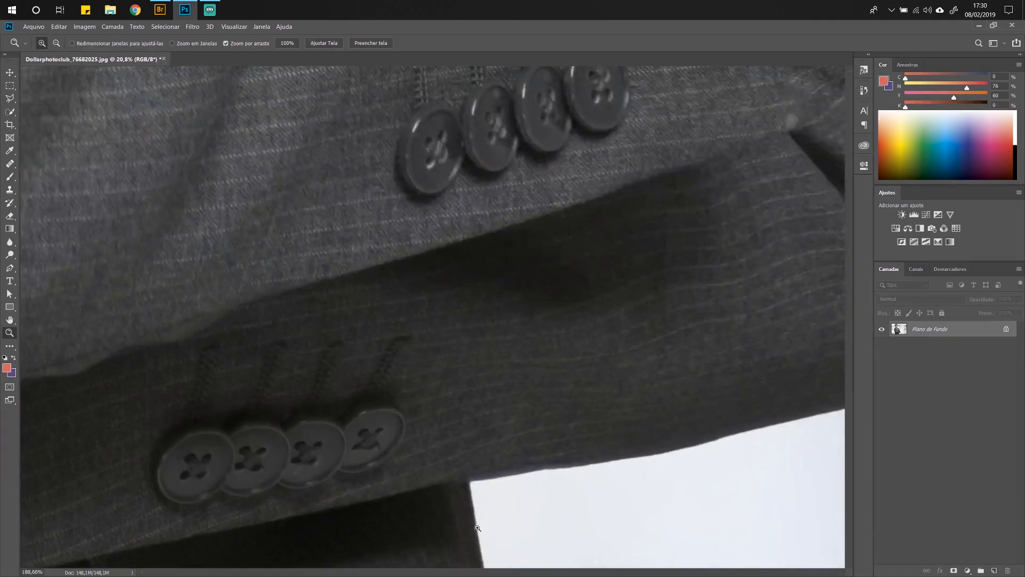
left_click_drag(419, 479, 319, 319)
left_click_drag(394, 329, 395, 329)
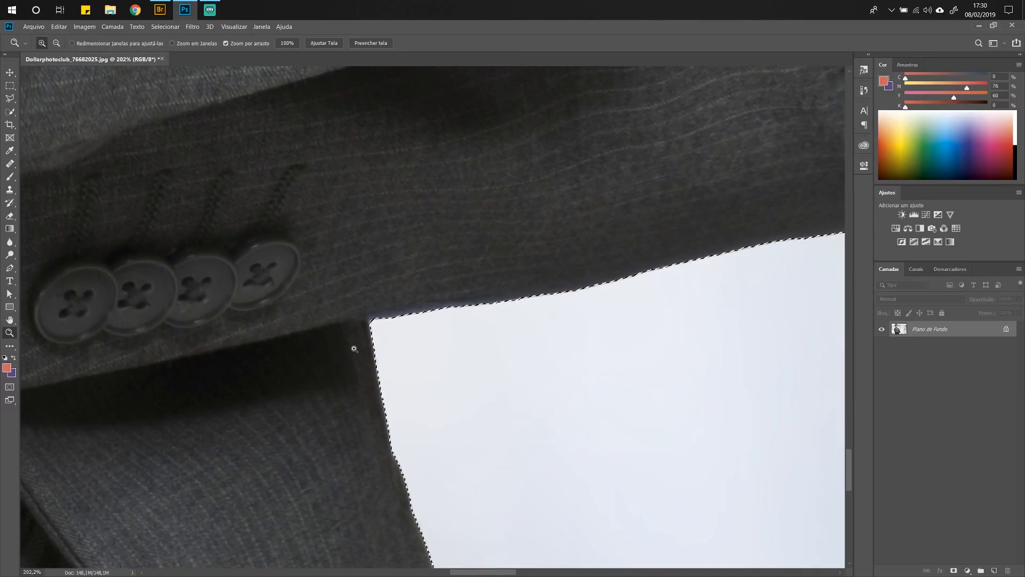
scroll(325, 338, "down", 10)
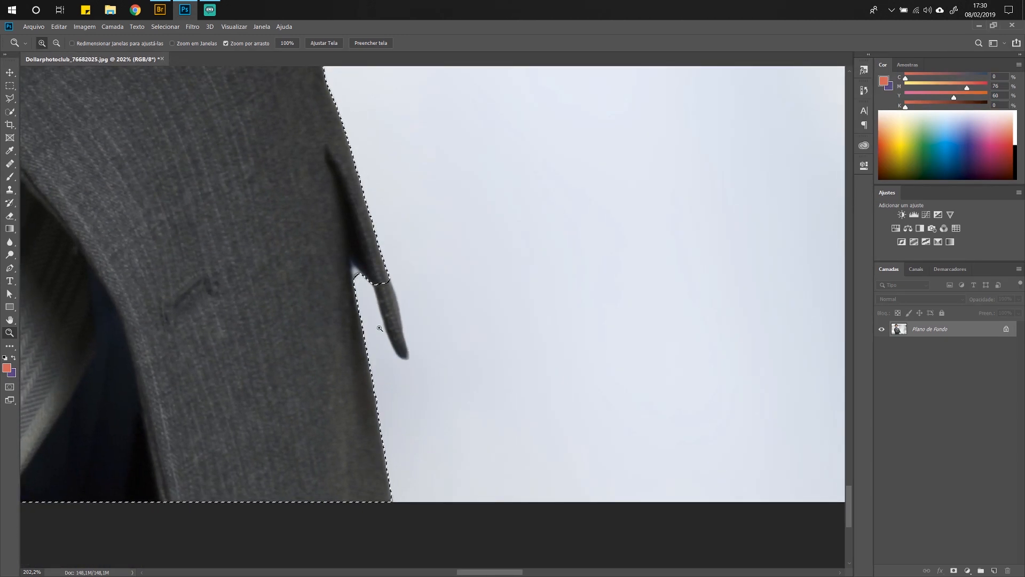
left_click(10, 98)
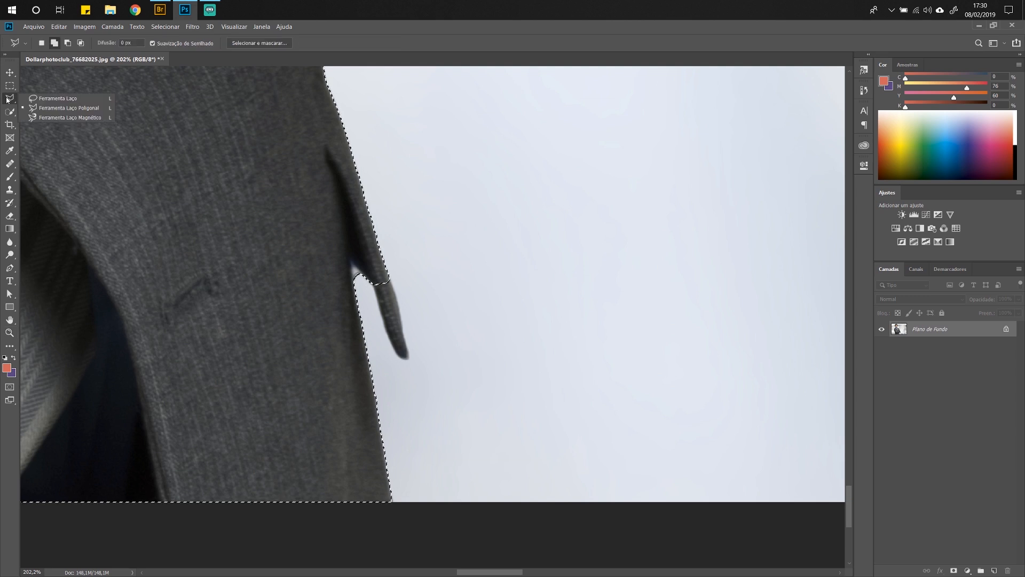
left_click(45, 108)
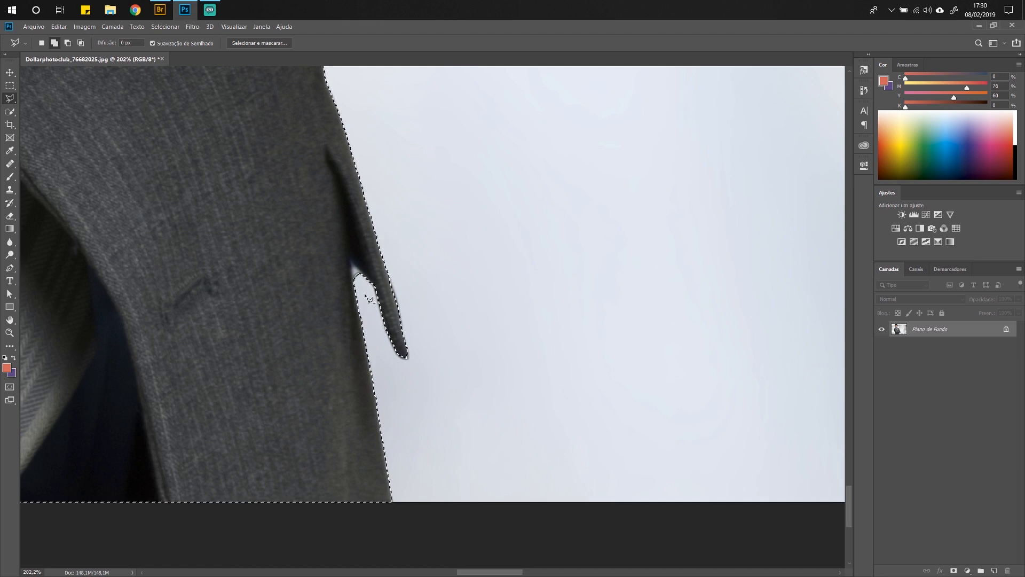
key("alt")
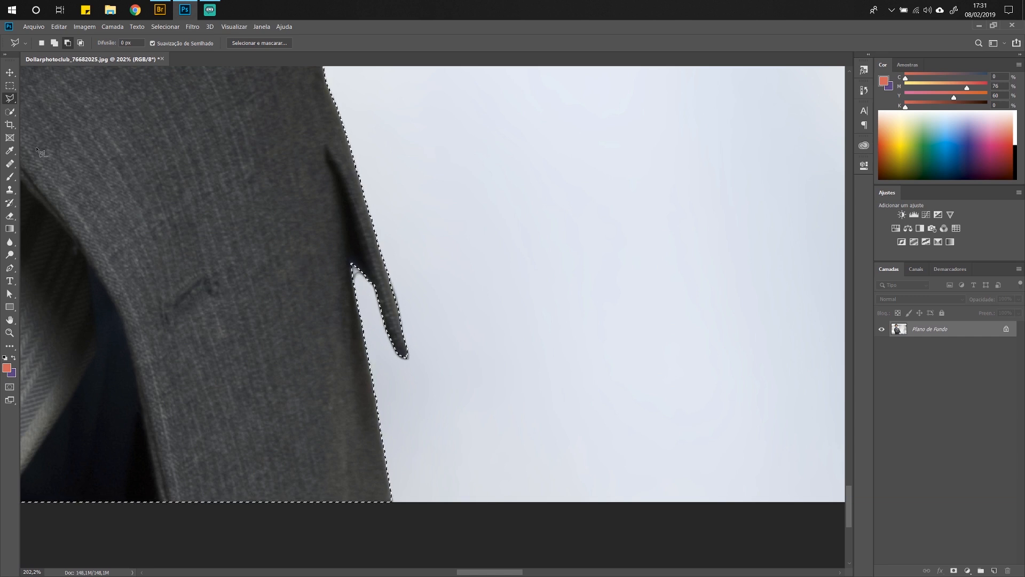
Step: Examine the selection outline along the suit and around the loose curls beside the ear
key("z")
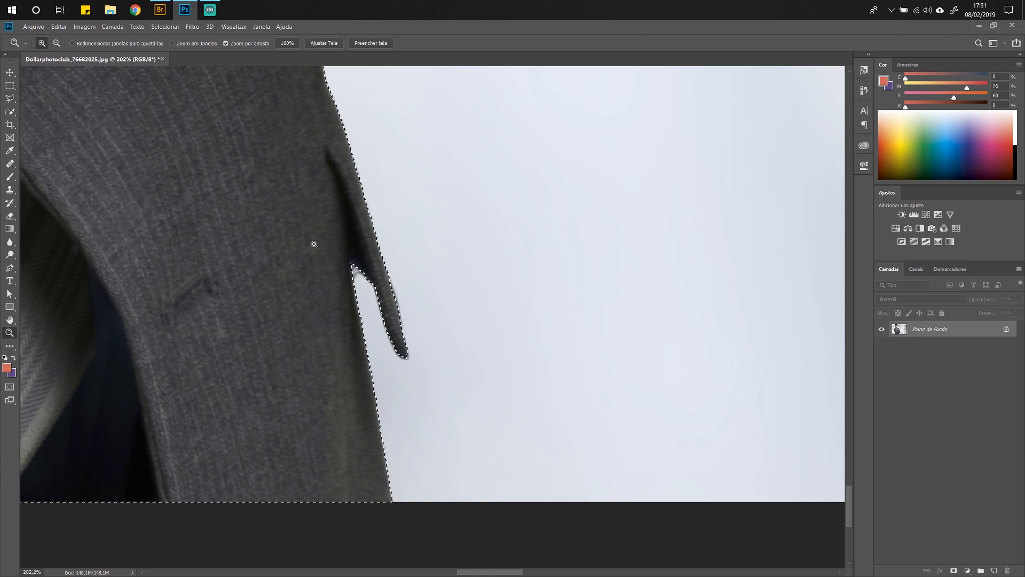
left_click_drag(314, 243, 247, 233)
key("space")
left_click_drag(254, 191, 482, 432)
left_click_drag(380, 225, 494, 348)
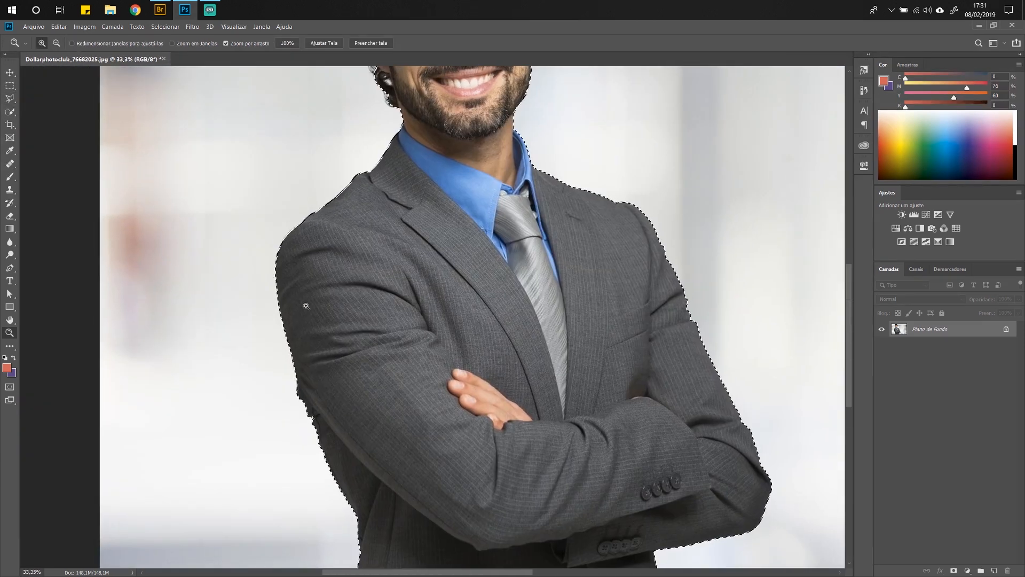
left_click_drag(406, 156, 350, 382)
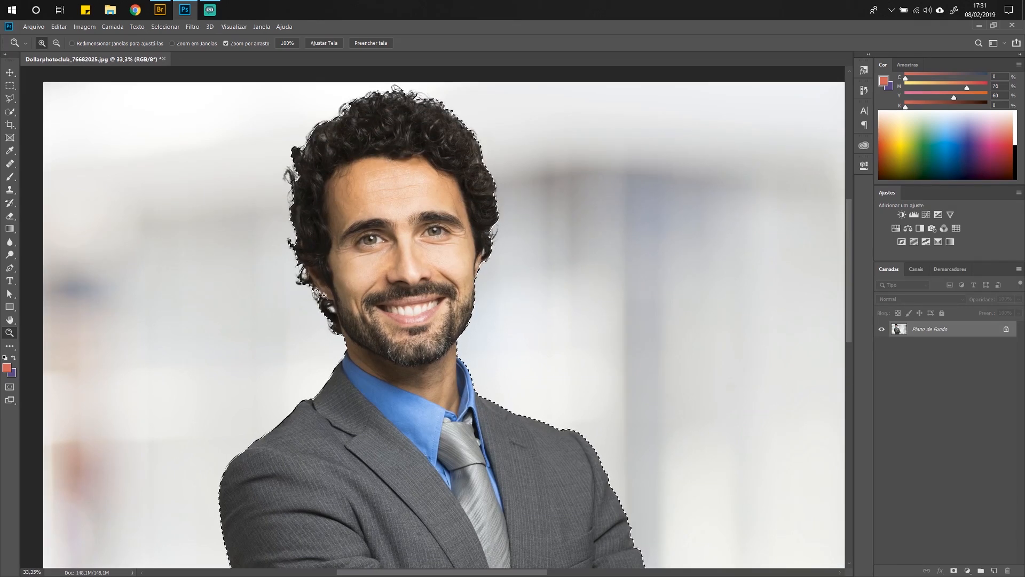
left_click(303, 276)
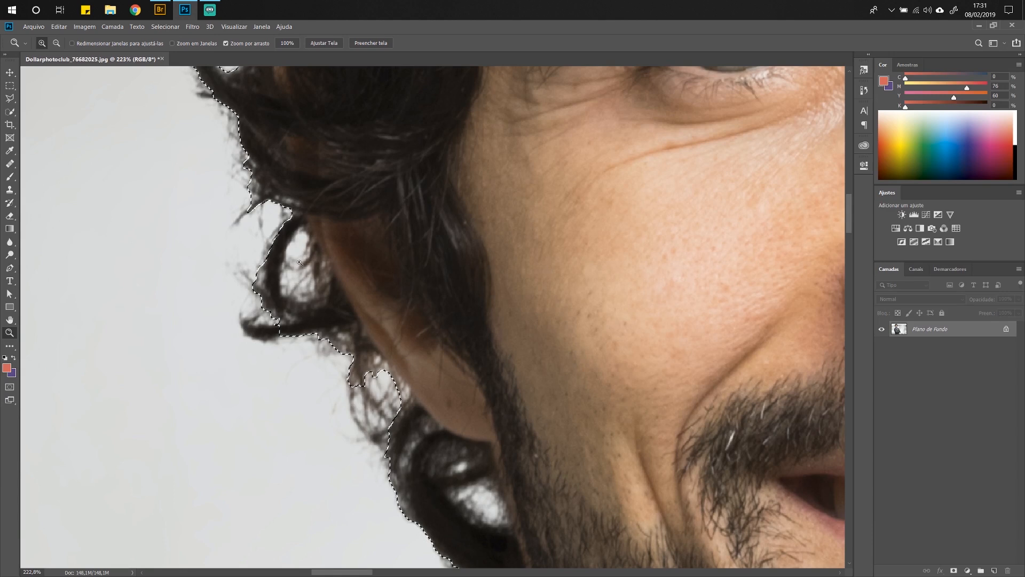
left_click_drag(593, 305, 384, 299)
left_click_drag(689, 381, 366, 271)
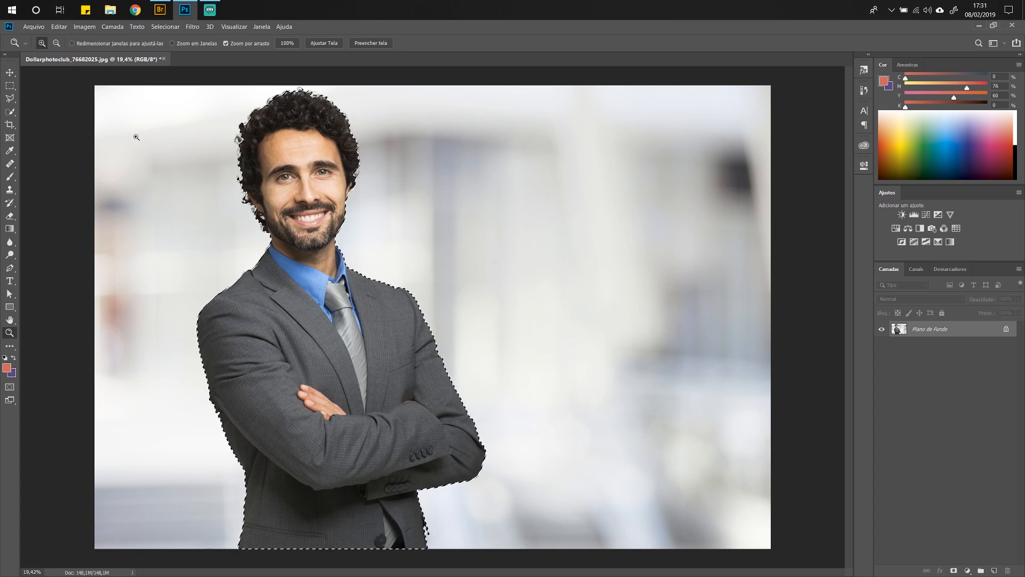
Step: Open the selection in Select and Mask and set the On Black preview's opacity to 100%
left_click(10, 113)
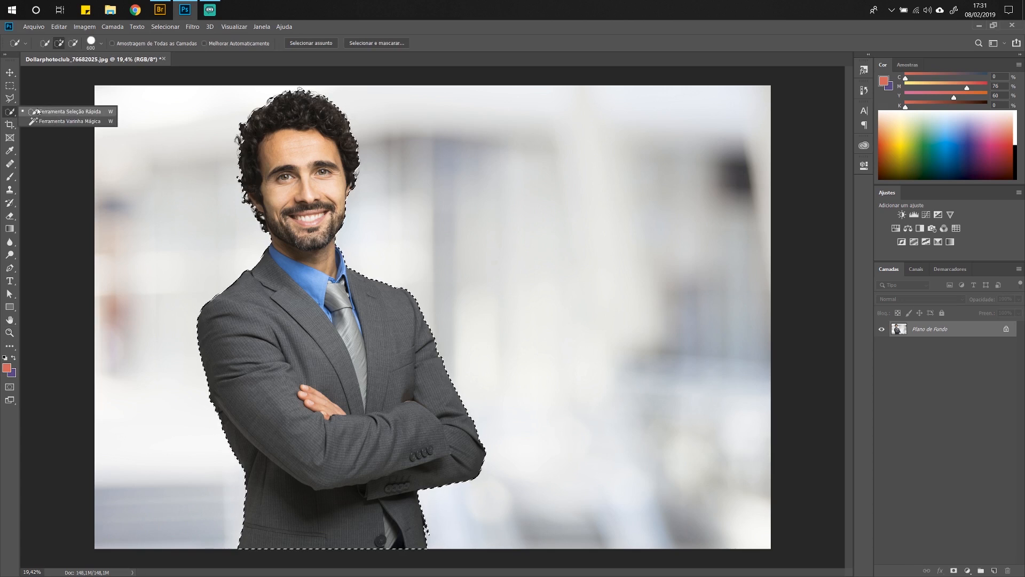
left_click(31, 113)
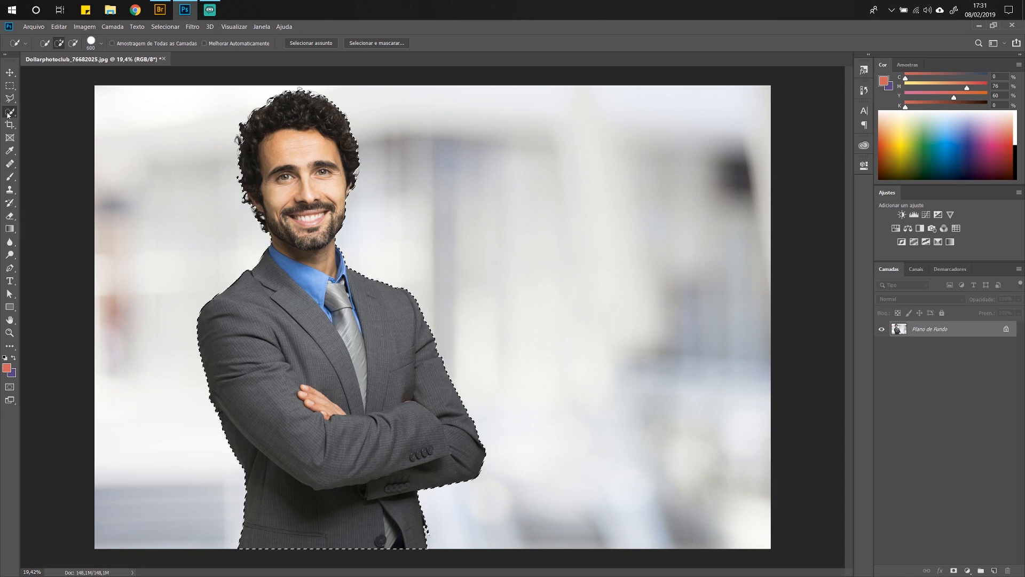
left_click(386, 43)
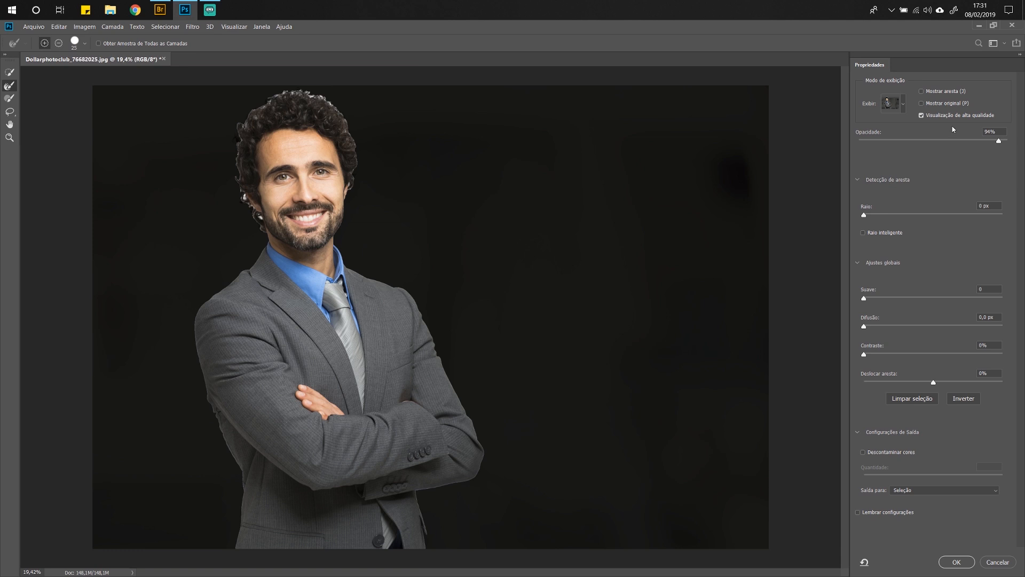
left_click(904, 108)
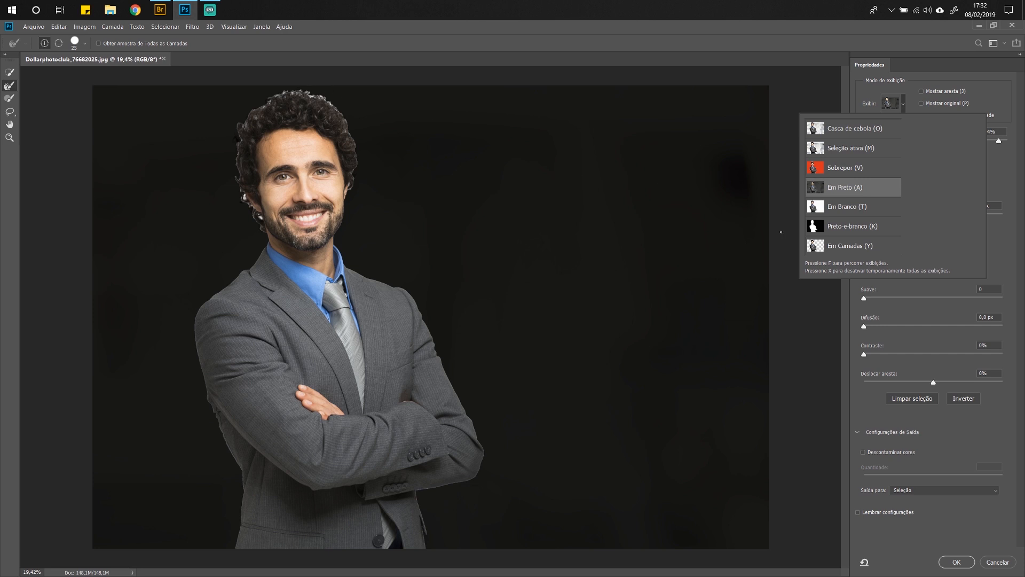
left_click(921, 43)
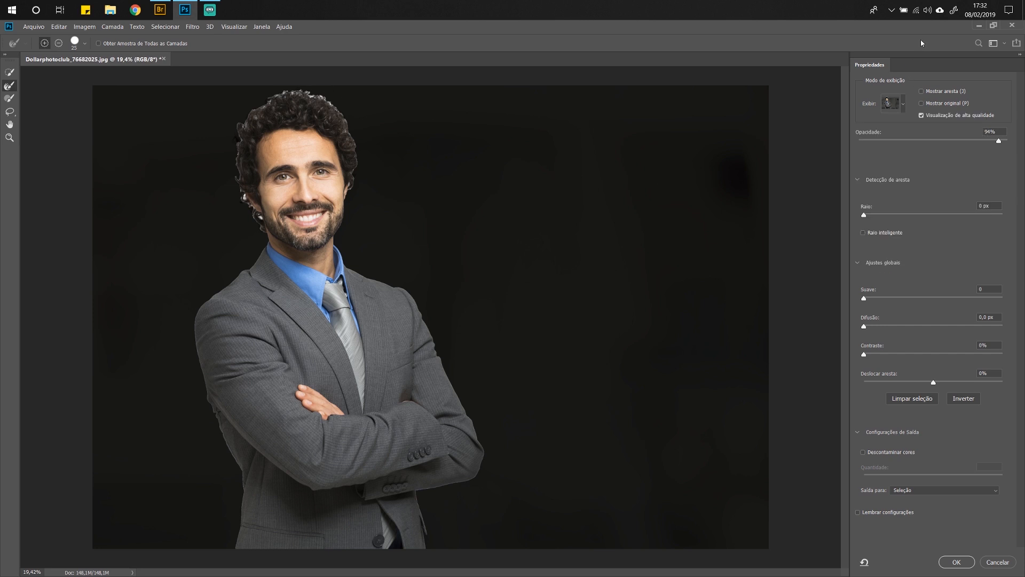
mouse_move(998, 141)
left_mouse_down()
mouse_move(981, 141)
mouse_move(1015, 147)
left_mouse_up()
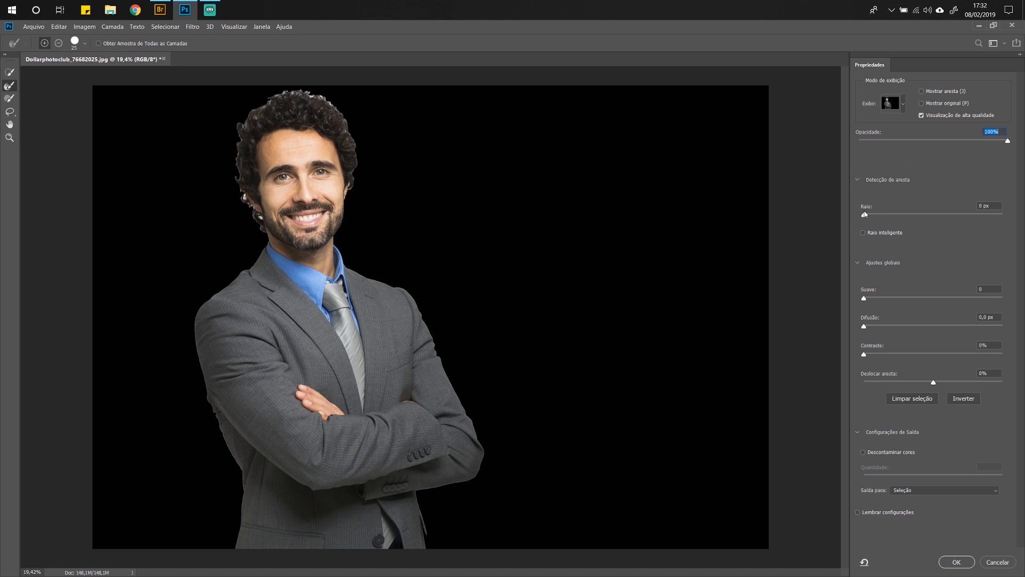
Step: Set the edge detection radius to 5 px and check the edges around the hair, collar and shoulder
left_click_drag(865, 214, 888, 222)
key("z")
left_click_drag(250, 212, 319, 284)
key("space")
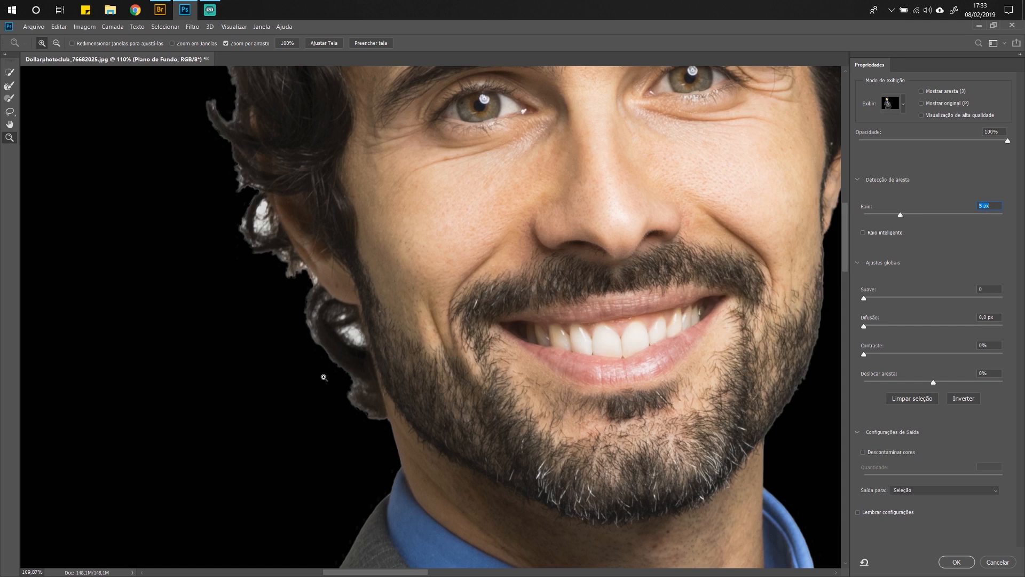
left_click_drag(399, 397, 403, 208)
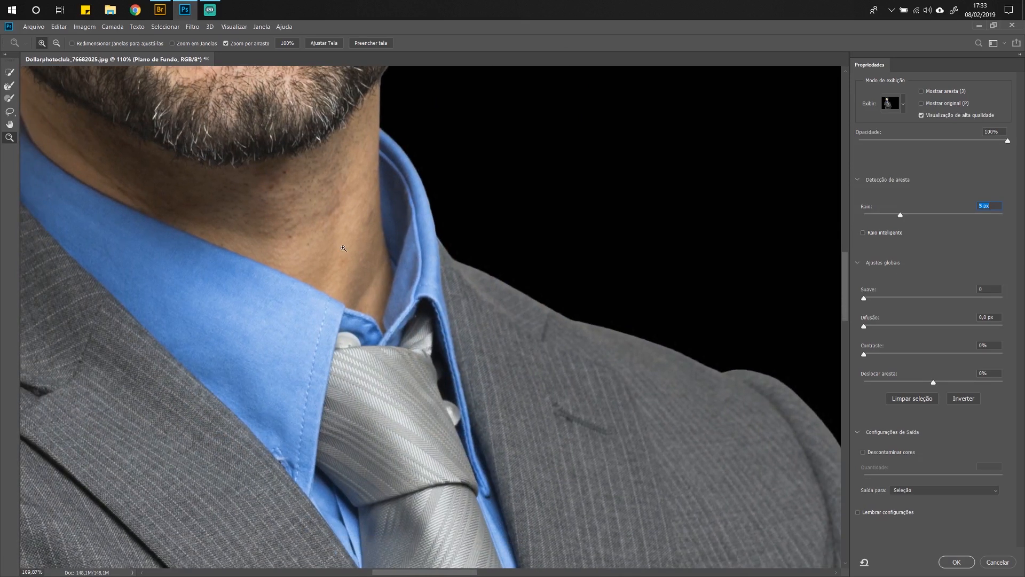
left_click_drag(179, 277, 332, 306)
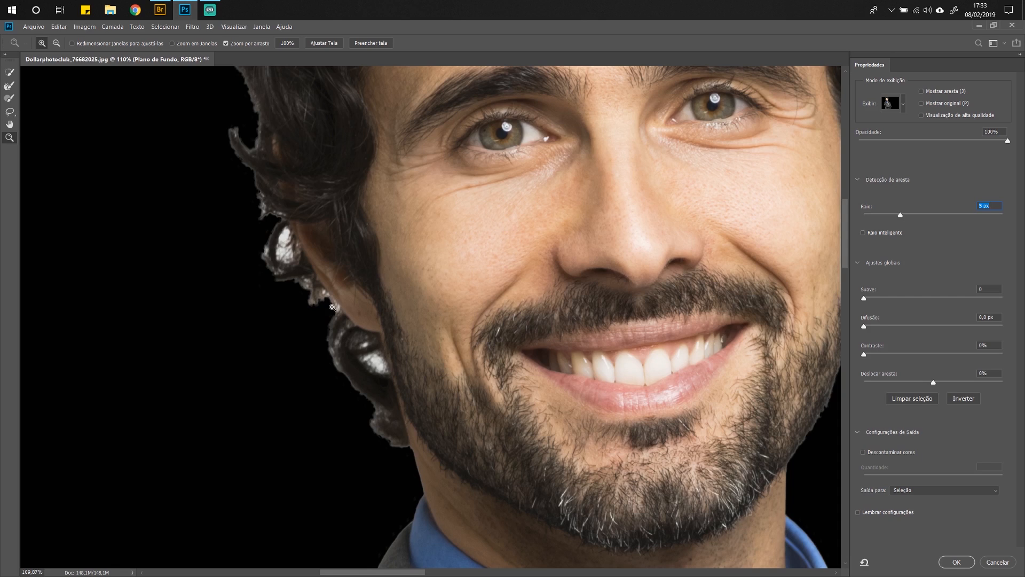
left_click(332, 307, "alt")
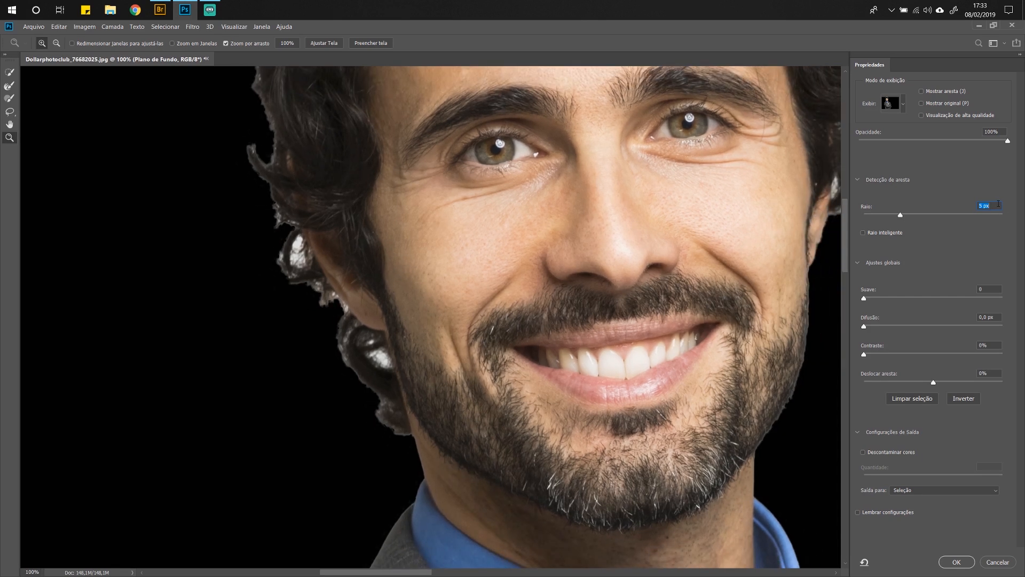
Step: Refine the hair edge with the Refine Edge brush at size 100, from the curls by the ear around the whole head
left_click(9, 90)
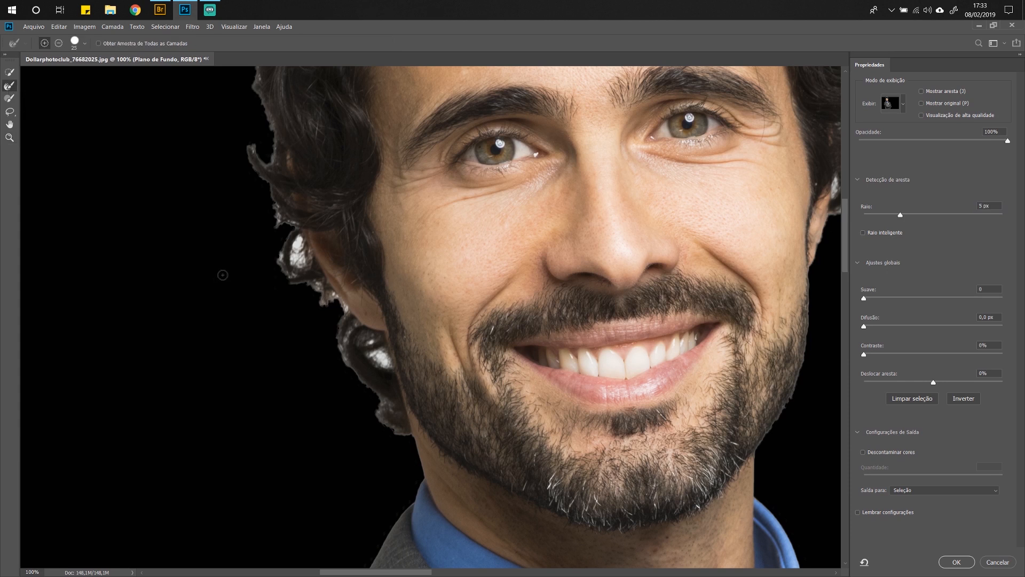
key("bracketright")
key("bracketright")
key("bracketright")
key("bracketright")
key("bracketright")
key("bracketright")
key("bracketright")
key("bracketright")
key("ctrl+minus")
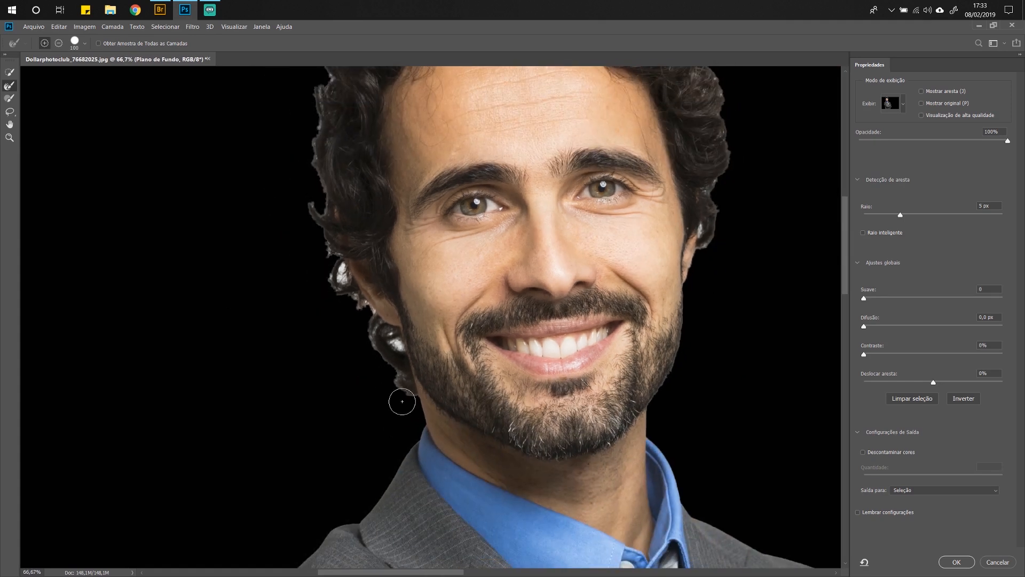
mouse_move(402, 401)
left_mouse_down()
mouse_move(364, 336)
mouse_move(378, 319)
mouse_move(403, 351)
mouse_move(361, 299)
mouse_move(356, 310)
mouse_move(327, 278)
mouse_move(330, 264)
mouse_move(344, 264)
mouse_move(342, 282)
mouse_move(322, 289)
mouse_move(333, 257)
mouse_move(308, 206)
mouse_move(326, 203)
mouse_move(312, 147)
mouse_move(326, 67)
mouse_move(310, 85)
mouse_move(318, 127)
mouse_move(299, 89)
mouse_move(319, 204)
mouse_move(306, 197)
mouse_move(334, 252)
mouse_move(335, 297)
left_mouse_up()
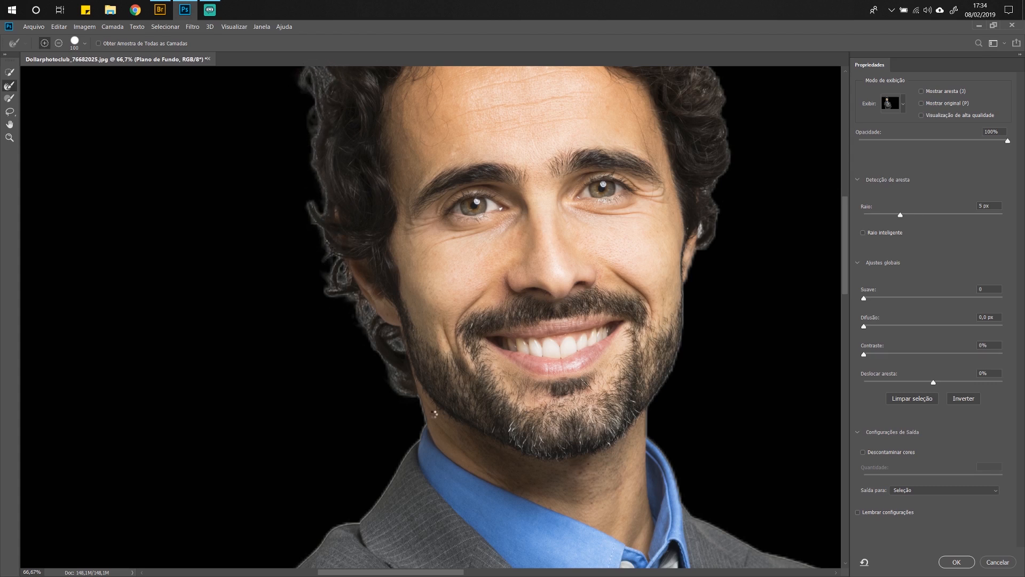
mouse_move(438, 186)
left_mouse_down()
mouse_move(372, 159)
mouse_move(383, 401)
left_mouse_up()
mouse_move(270, 251)
left_mouse_down()
mouse_move(322, 184)
mouse_move(368, 168)
mouse_move(410, 135)
mouse_move(392, 143)
mouse_move(448, 129)
mouse_move(435, 138)
mouse_move(472, 128)
mouse_move(502, 135)
mouse_move(475, 131)
mouse_move(495, 124)
mouse_move(487, 138)
mouse_move(518, 150)
mouse_move(513, 134)
mouse_move(567, 157)
mouse_move(629, 216)
mouse_move(649, 259)
mouse_move(643, 276)
mouse_move(640, 264)
mouse_move(672, 303)
mouse_move(671, 318)
mouse_move(660, 305)
mouse_move(675, 364)
mouse_move(651, 463)
mouse_move(667, 420)
left_mouse_up()
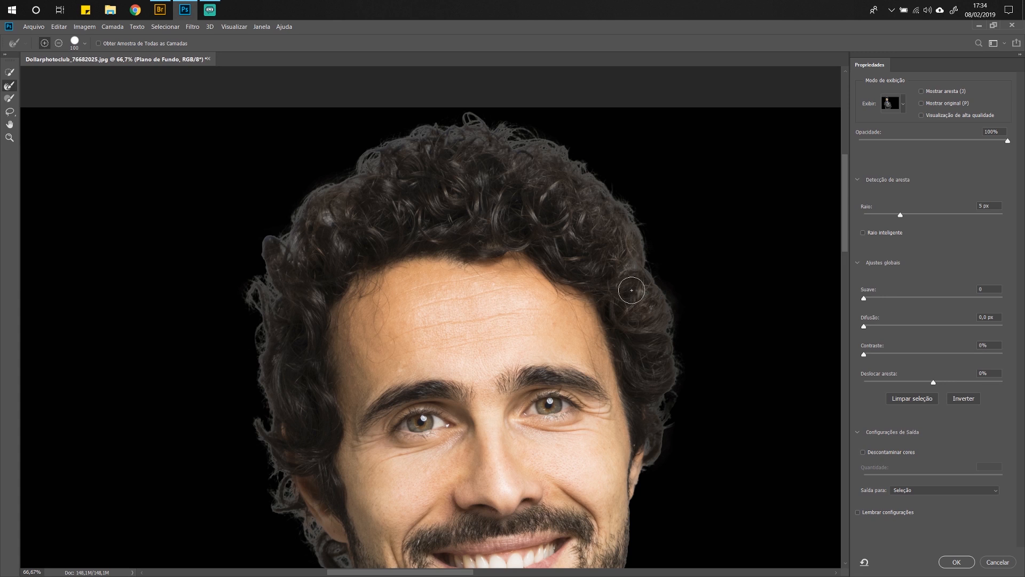
Step: Refine the beard and cheek edge on the side away from the loose curls with the Refine Edge brush at size 20
mouse_move(588, 436)
left_mouse_down()
mouse_move(554, 379)
mouse_move(507, 251)
mouse_move(474, 194)
mouse_move(436, 160)
left_mouse_up()
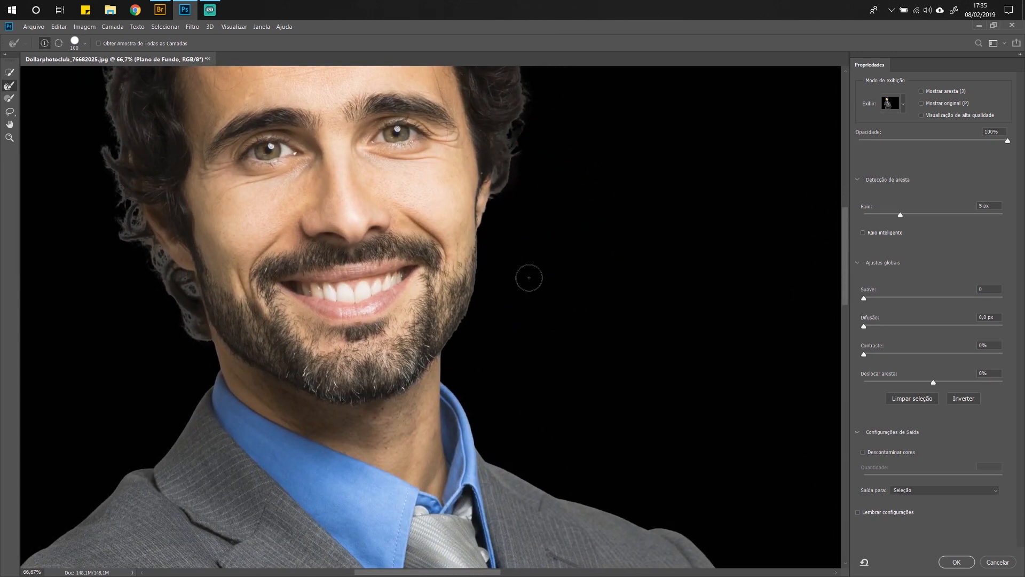
key("ctrl+plus")
key("ctrl+plus")
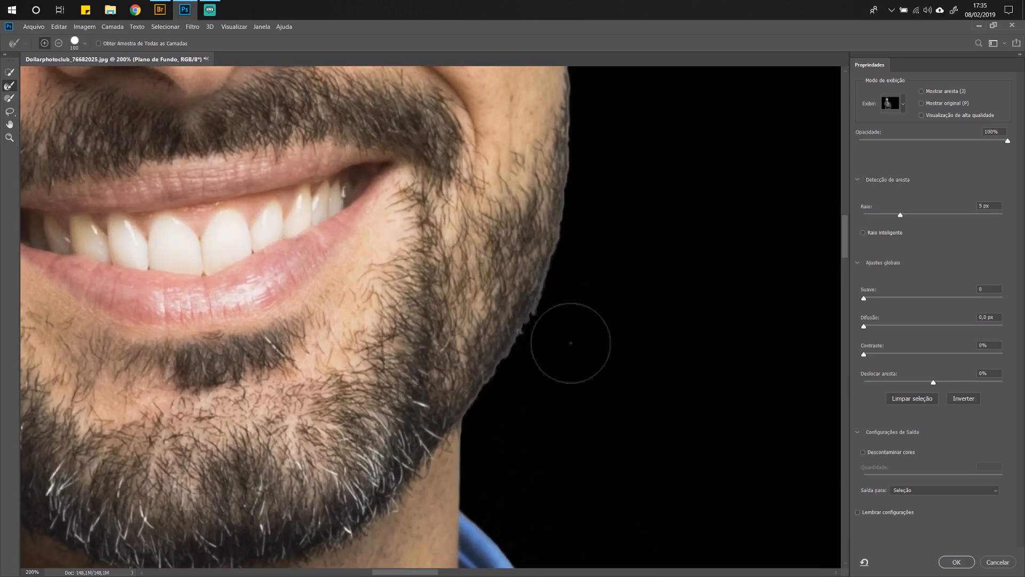
key("bracketleft")
key("bracketleft")
key("bracketleft")
key("bracketleft")
key("bracketleft")
key("bracketleft")
key("bracketleft")
key("bracketleft")
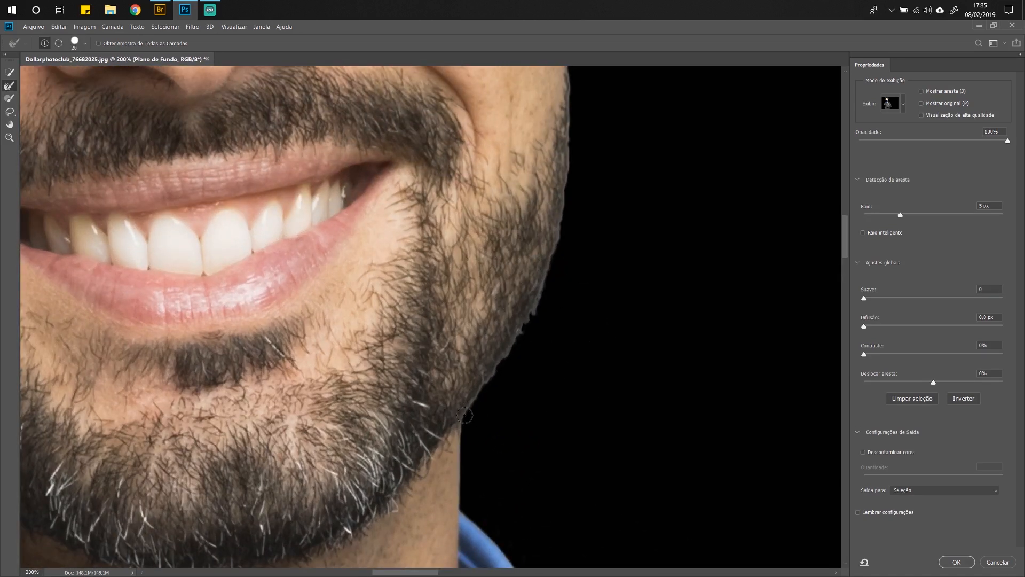
mouse_move(464, 415)
left_mouse_down()
mouse_move(561, 249)
mouse_move(568, 169)
left_mouse_up()
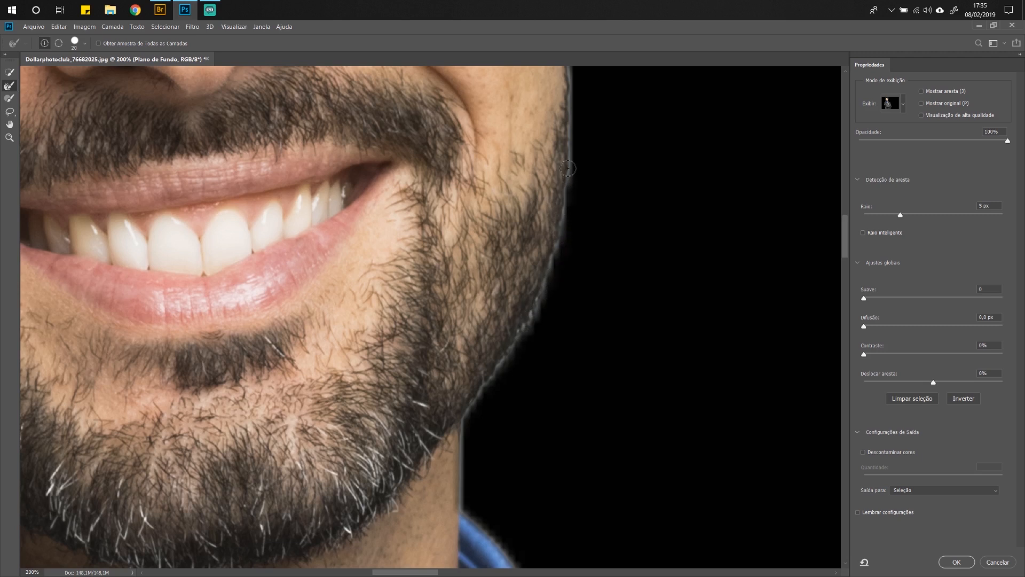
mouse_move(616, 222)
left_mouse_down()
mouse_move(598, 179)
mouse_move(534, 309)
mouse_move(507, 287)
mouse_move(508, 171)
left_mouse_up()
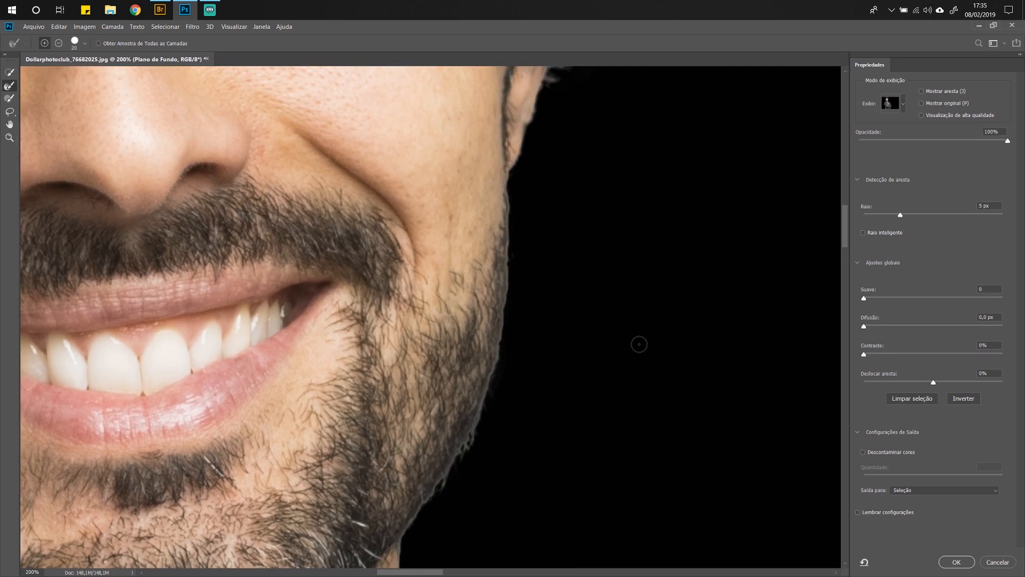
key("z")
left_click_drag(625, 332, 512, 343)
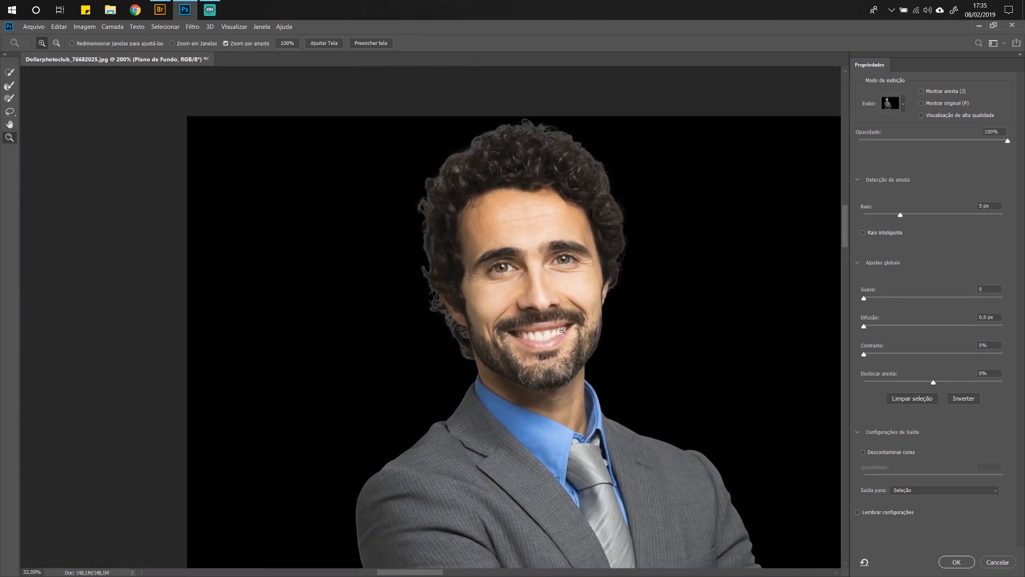
left_click_drag(624, 373, 570, 364)
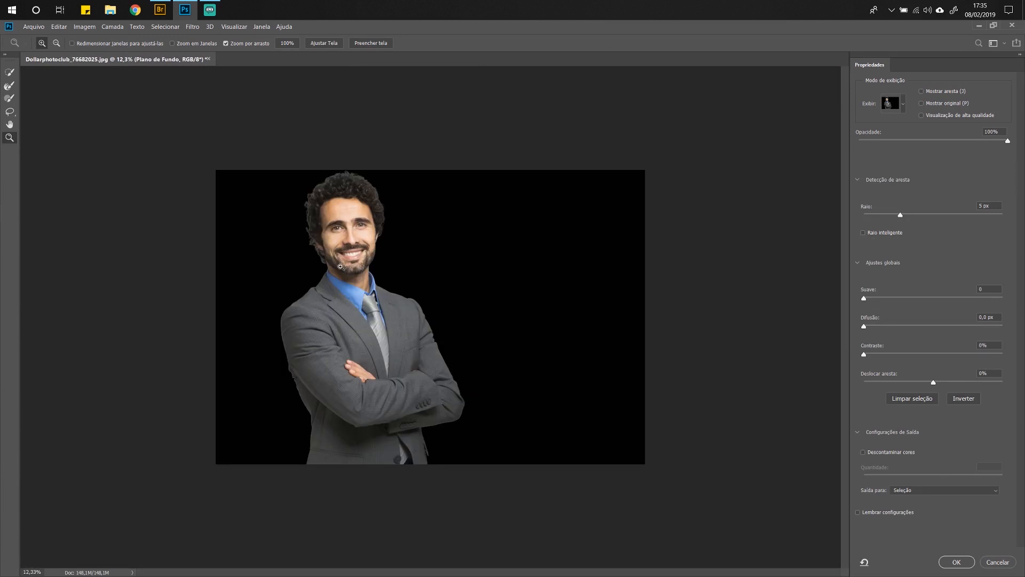
Step: Decontaminate the edge colours at 100% and output the refined selection to a new layer with a layer mask
left_click_drag(357, 301, 374, 308)
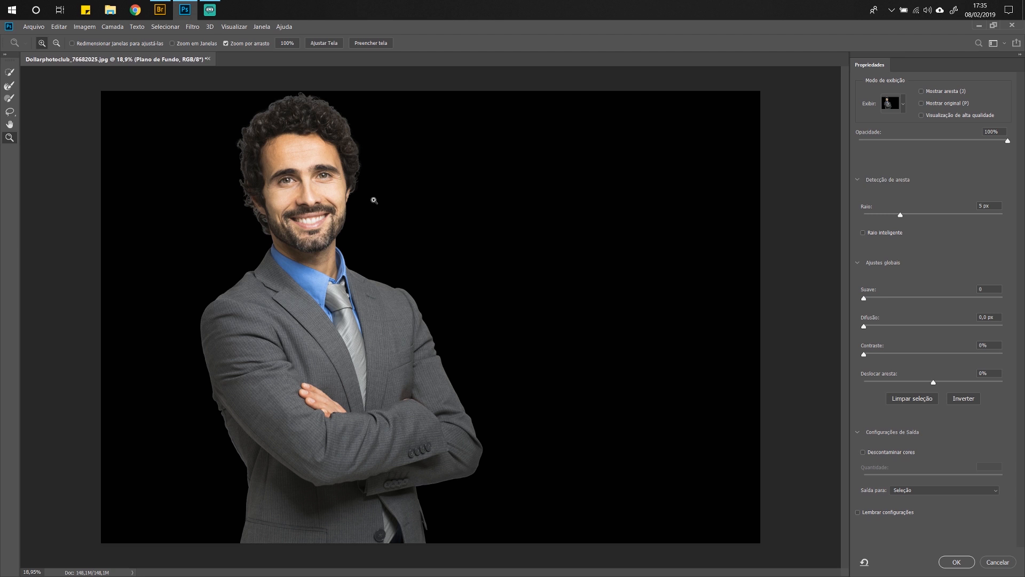
left_click(863, 453)
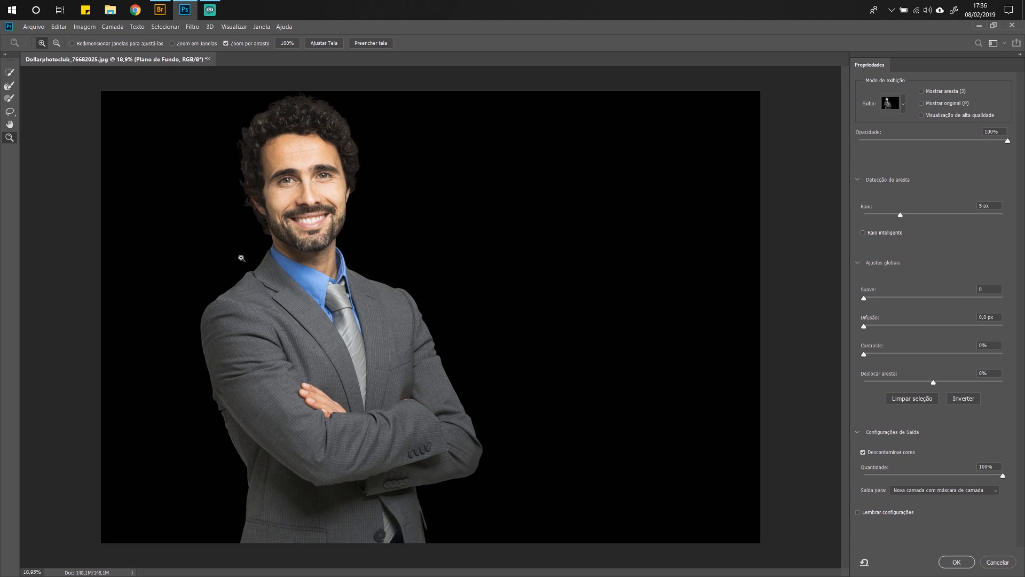
left_click(955, 566)
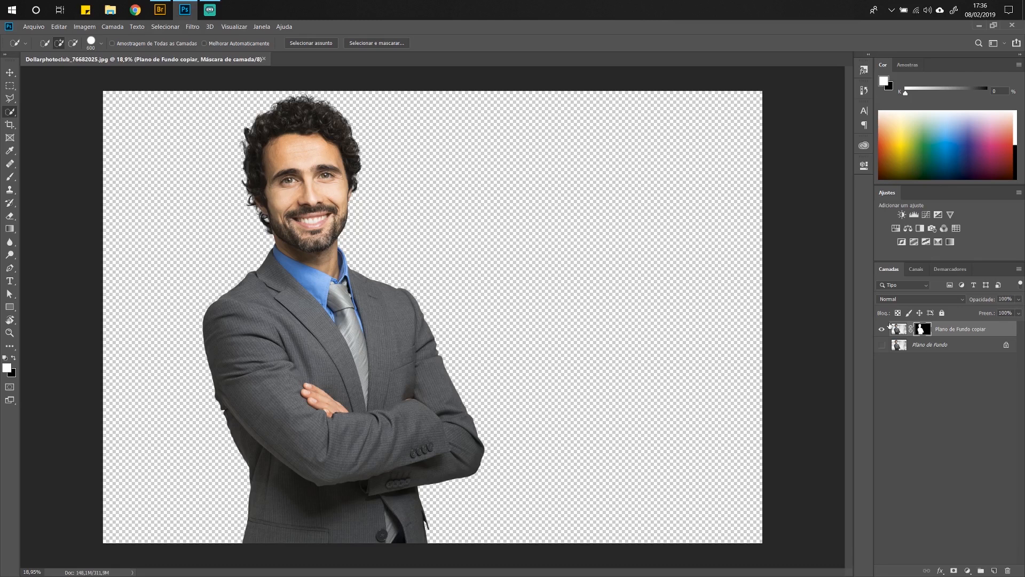
Step: Add a new layer beneath the cut-out and fill it with a blue-grey radial gradient from the upper-right area to the lower-left corner
left_click(9, 72)
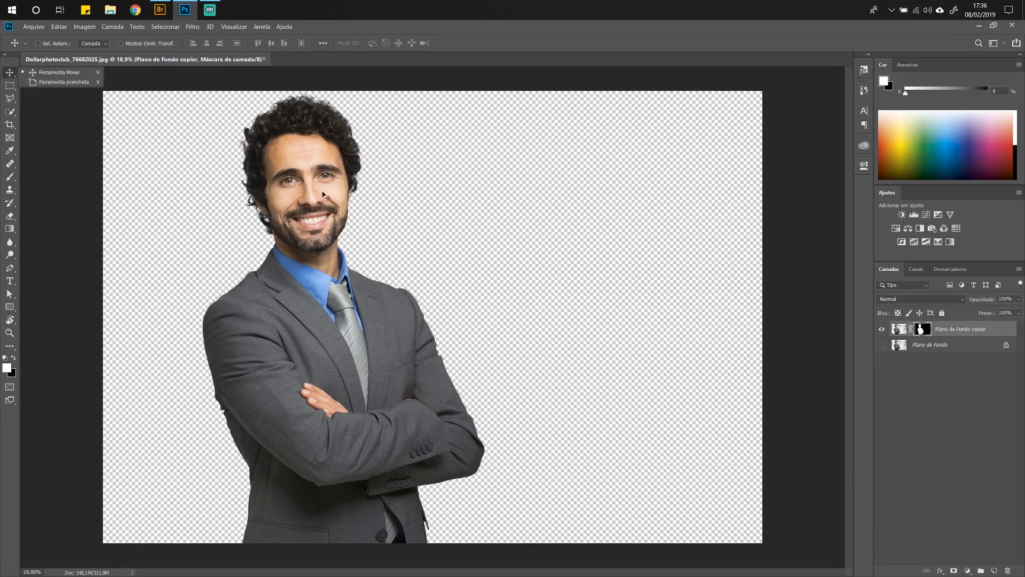
left_click(966, 351)
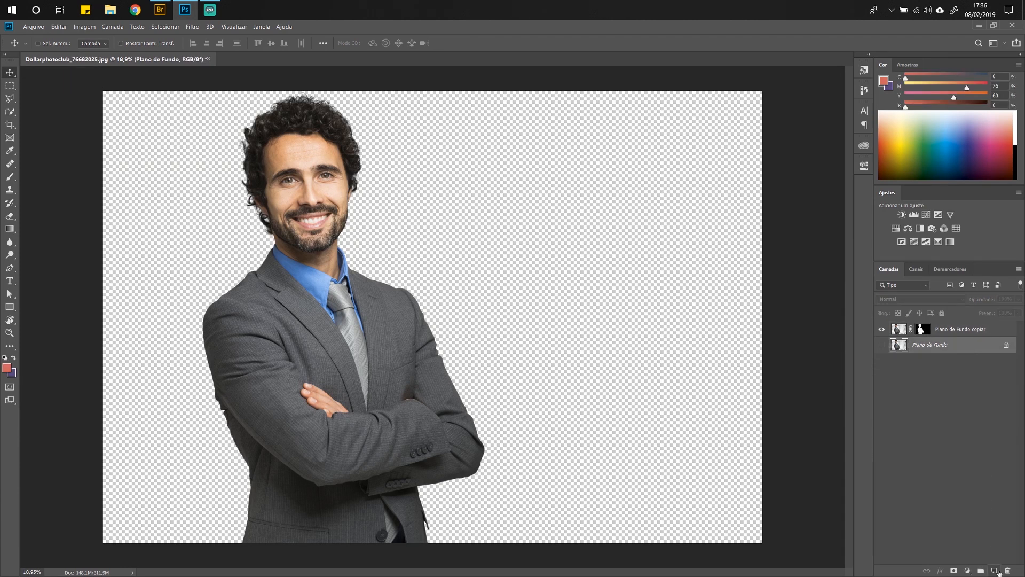
left_click(995, 573)
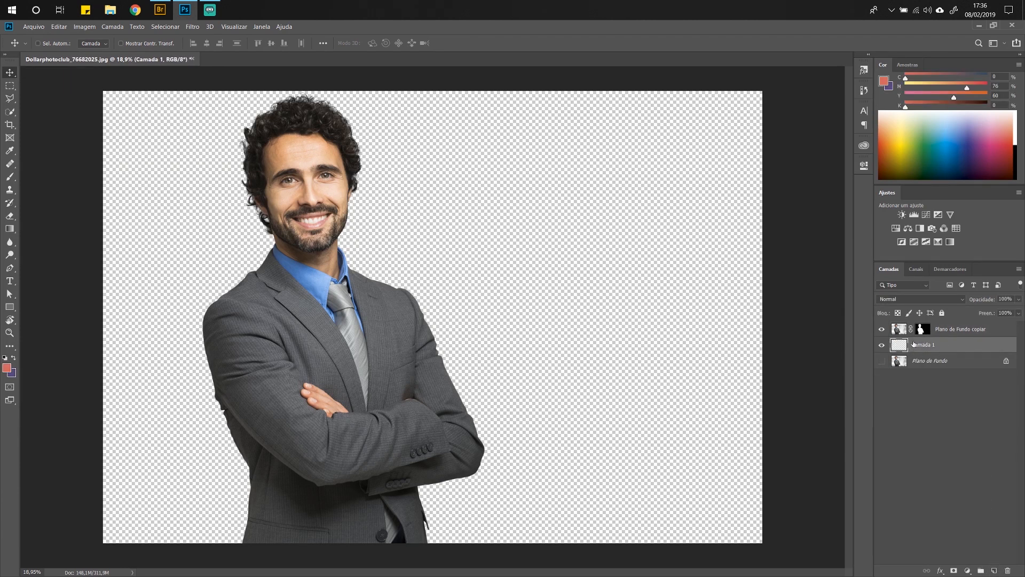
left_click(15, 233)
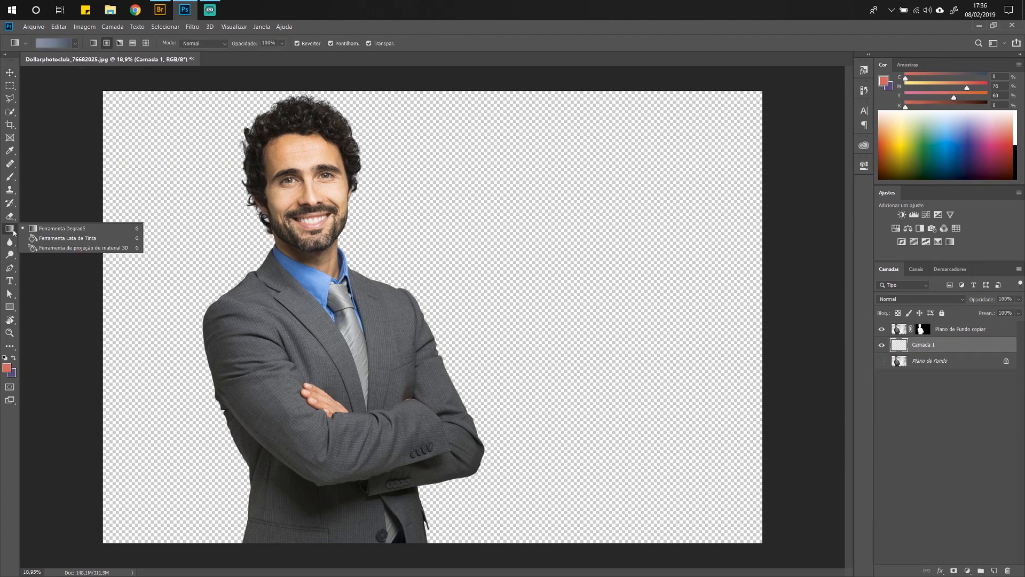
left_click_drag(635, 187, 110, 540)
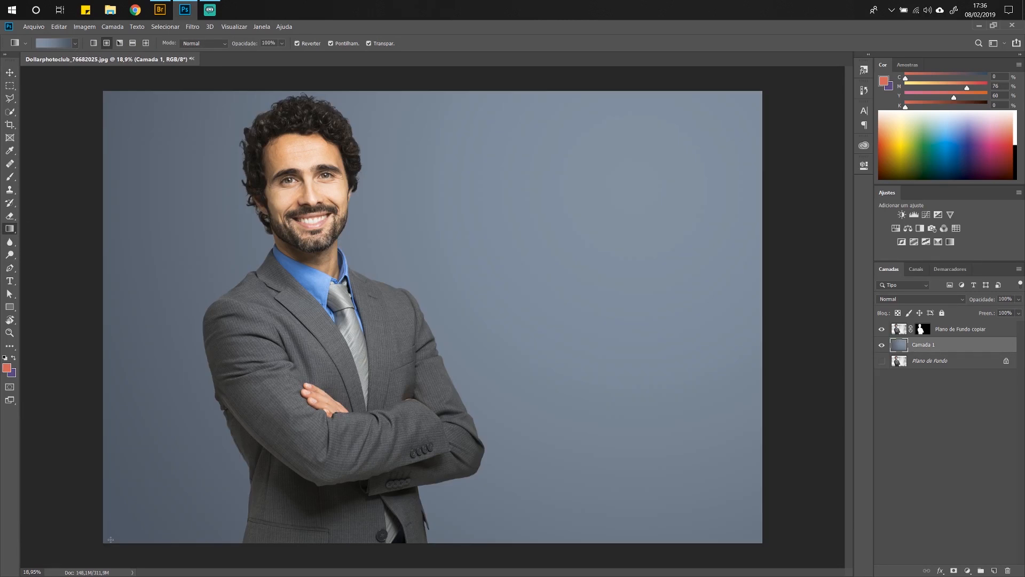
Step: Reapply the last Add Noise filter to the gradient layer and inspect the man's cut-out edges against the new background
left_click(189, 30)
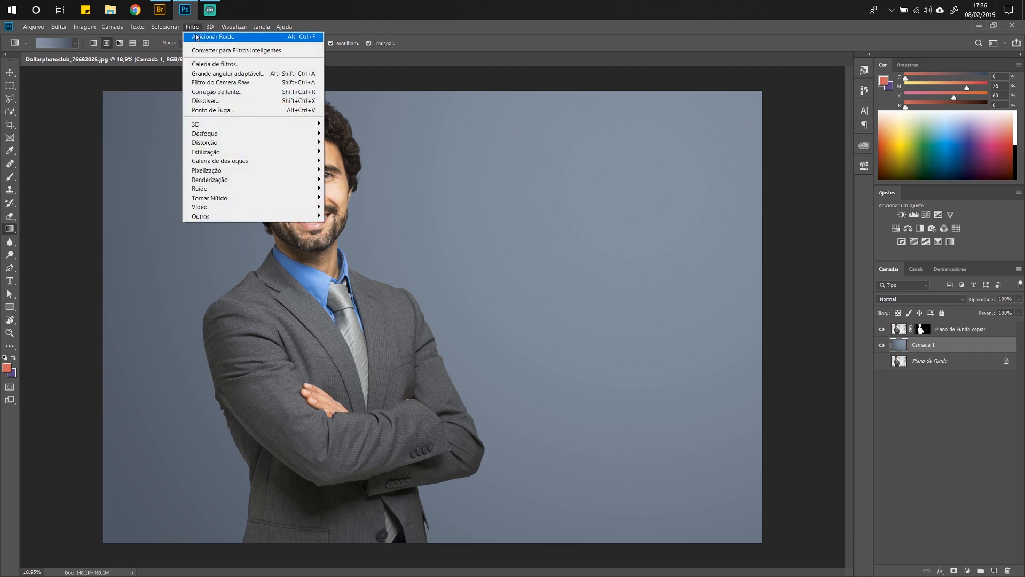
left_click(205, 34)
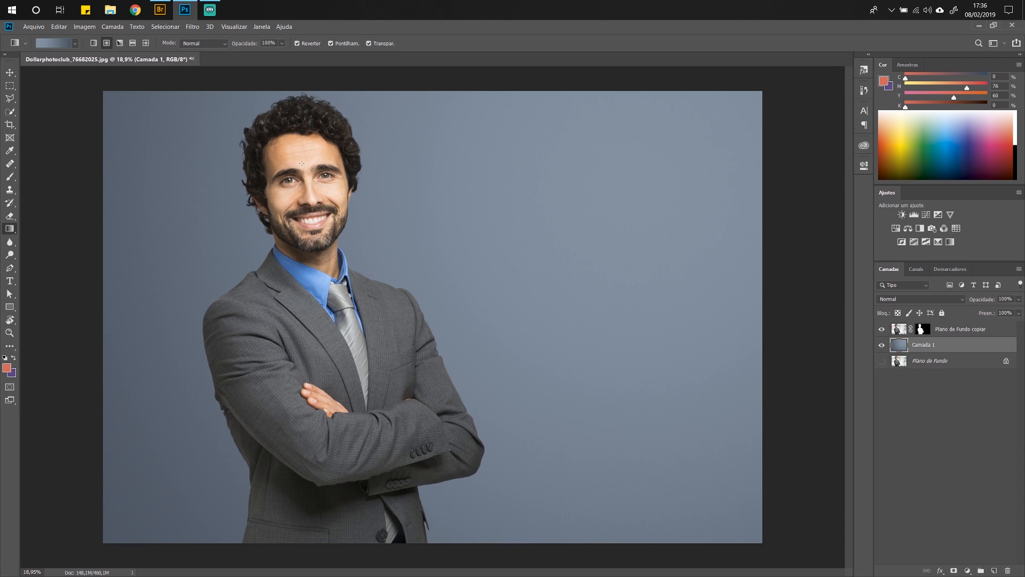
key("ctrl+space")
left_click_drag(264, 186, 314, 200)
left_click_drag(404, 166, 356, 353)
left_click_drag(463, 185, 322, 80)
left_click_drag(296, 375, 342, 287)
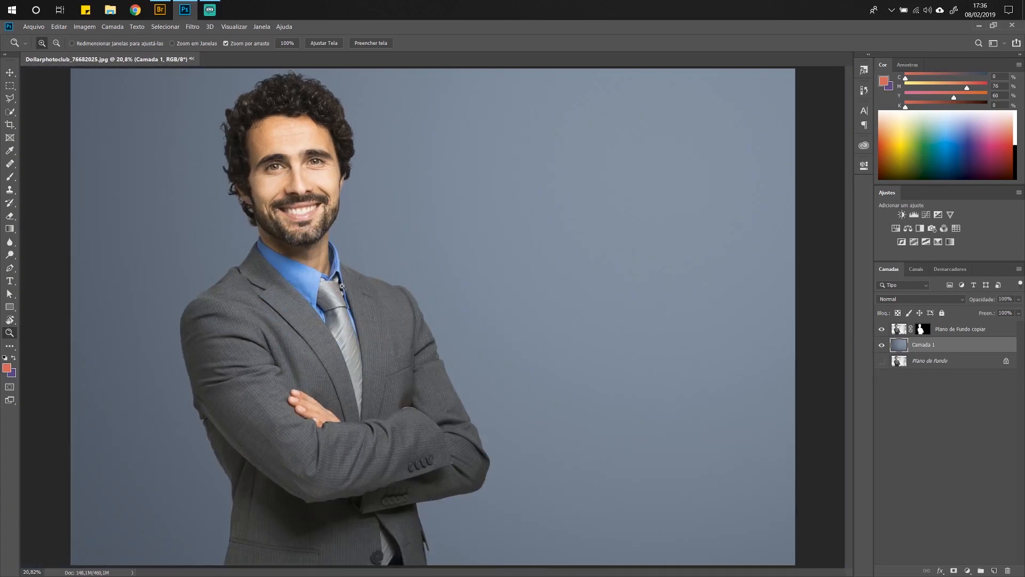